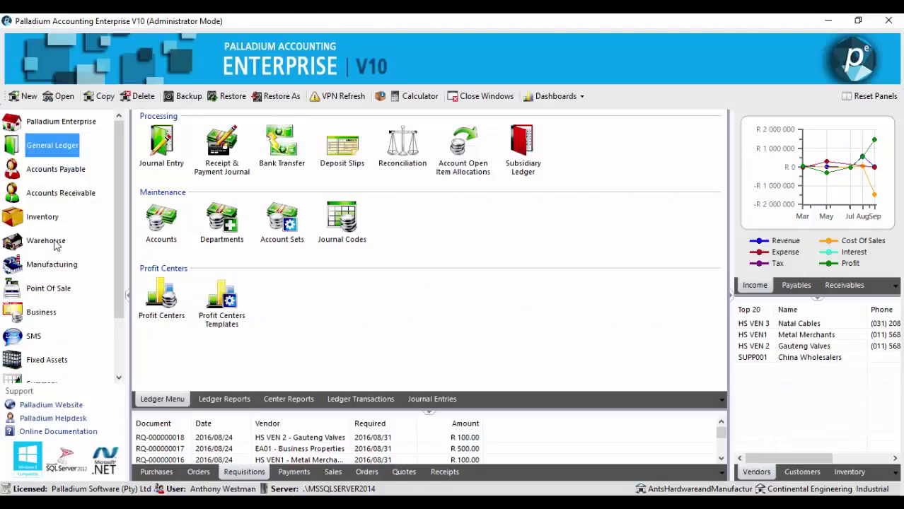
# Step: Create a new warehouse delivery method with the code ROAD and the description Road
pyautogui.click(47, 242)
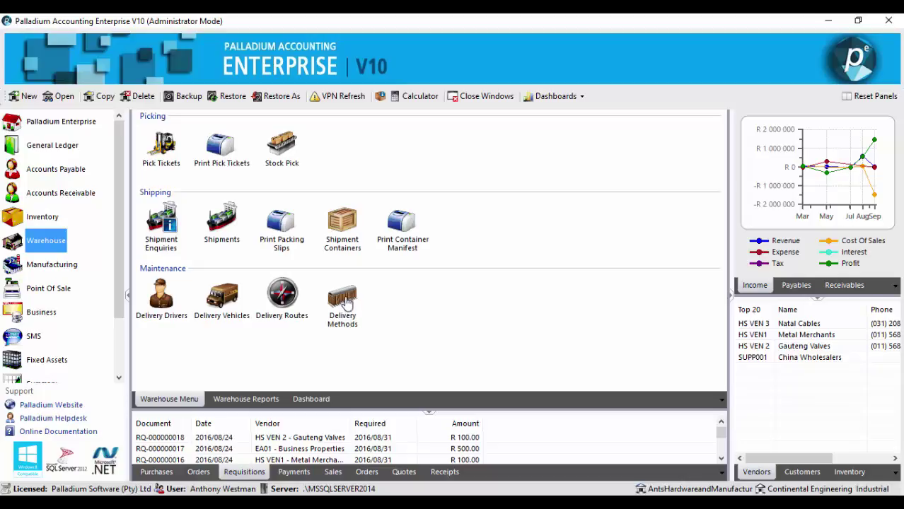
pyautogui.click(344, 297)
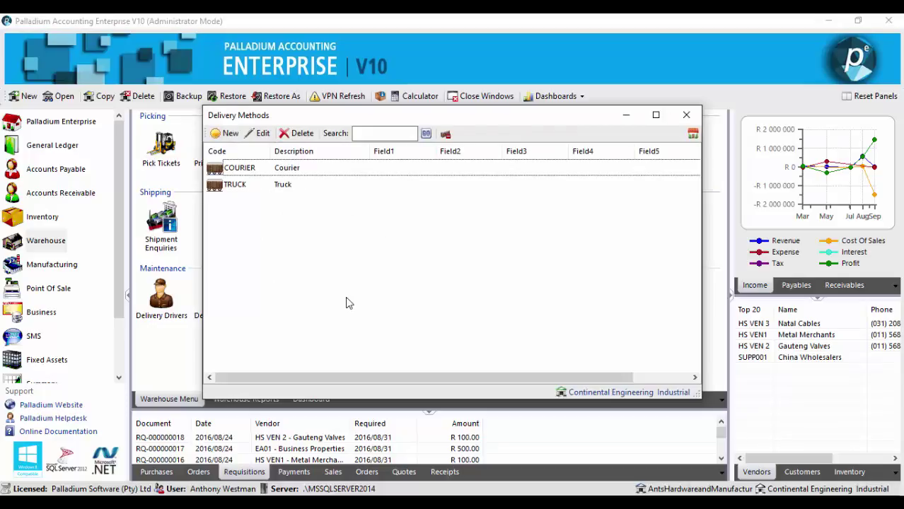
pyautogui.click(230, 134)
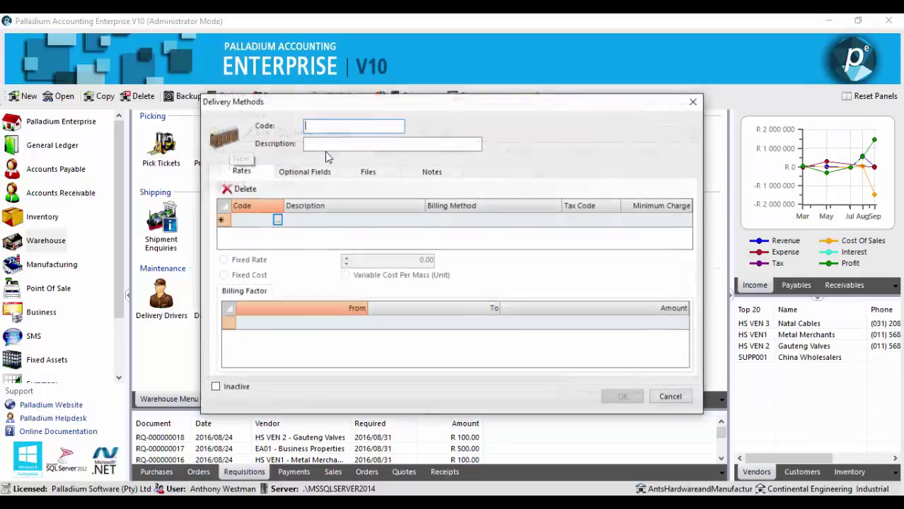
pyautogui.write('ROAD')
pyautogui.press('Tab')
pyautogui.write('Road')
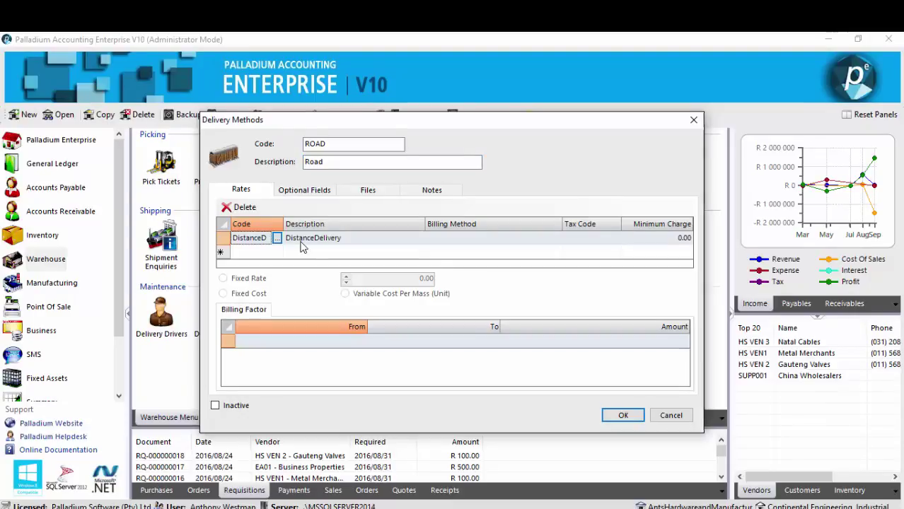
# Step: Set the DistanceDelivery rate's billing method to Distance To Client and its minimum charge to 30.00
pyautogui.click(480, 242)
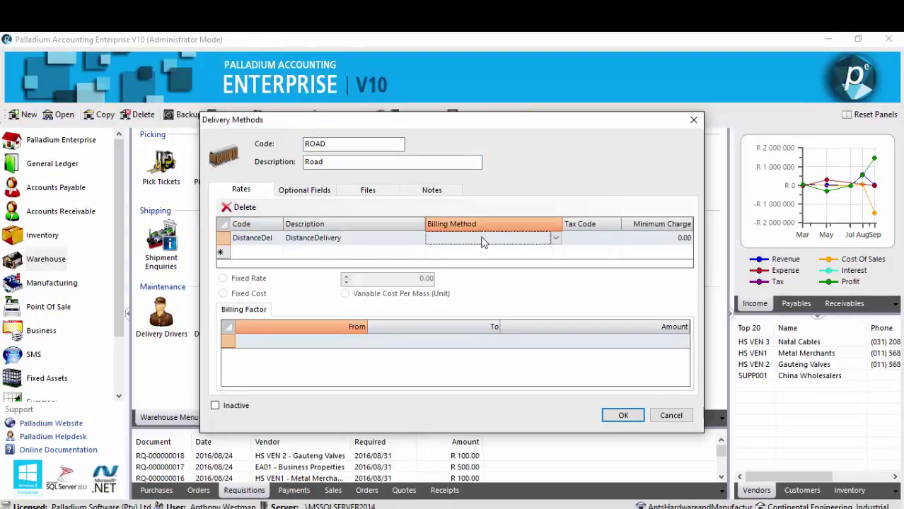
pyautogui.click(557, 240)
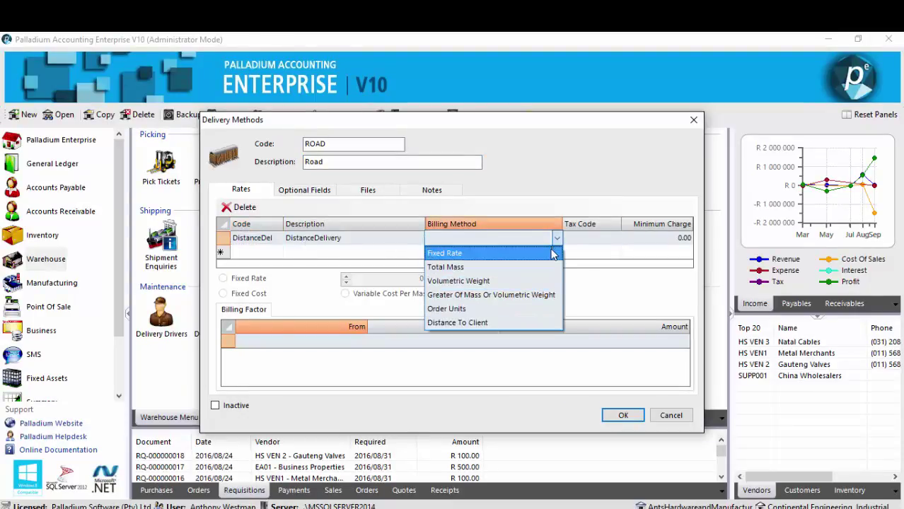
pyautogui.press('End')
pyautogui.press('Tab')
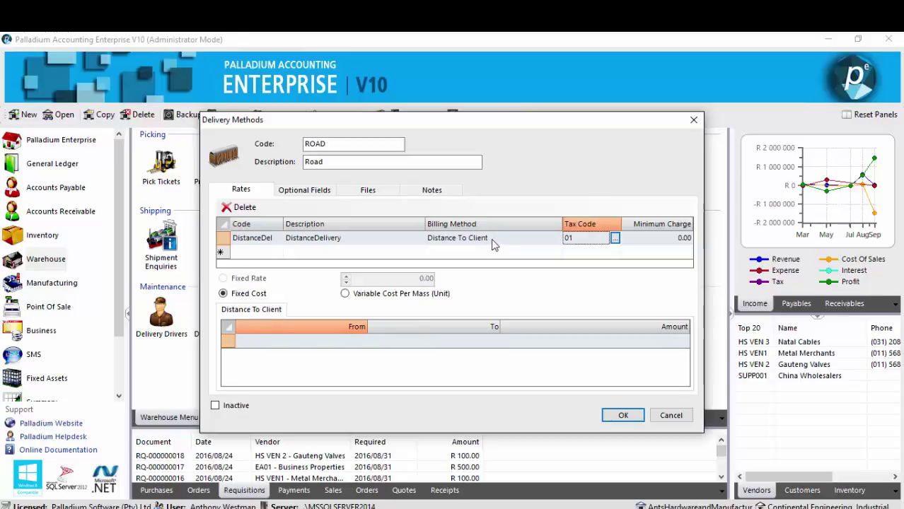
pyautogui.click(644, 246)
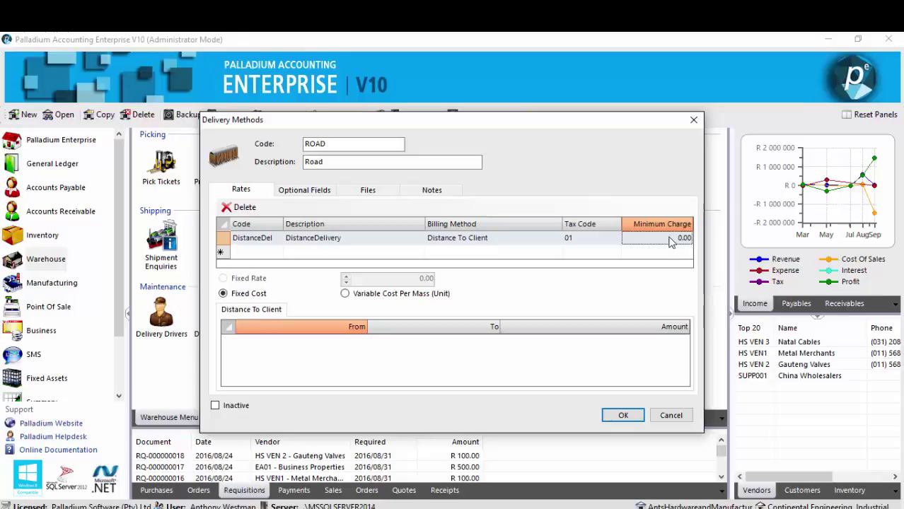
pyautogui.click(671, 241)
pyautogui.write('3')
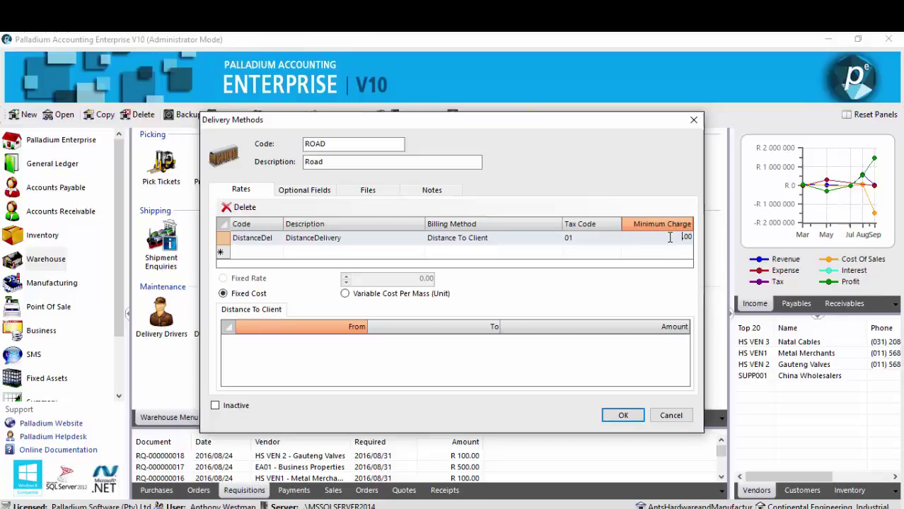
pyautogui.write('0')
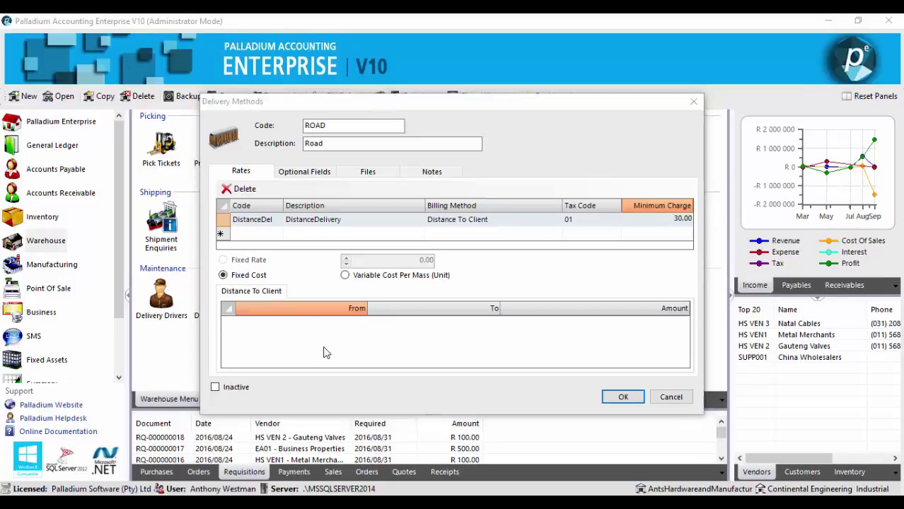
# Step: Examine the billing method options available for the DistanceDelivery rate
pyautogui.click(493, 234)
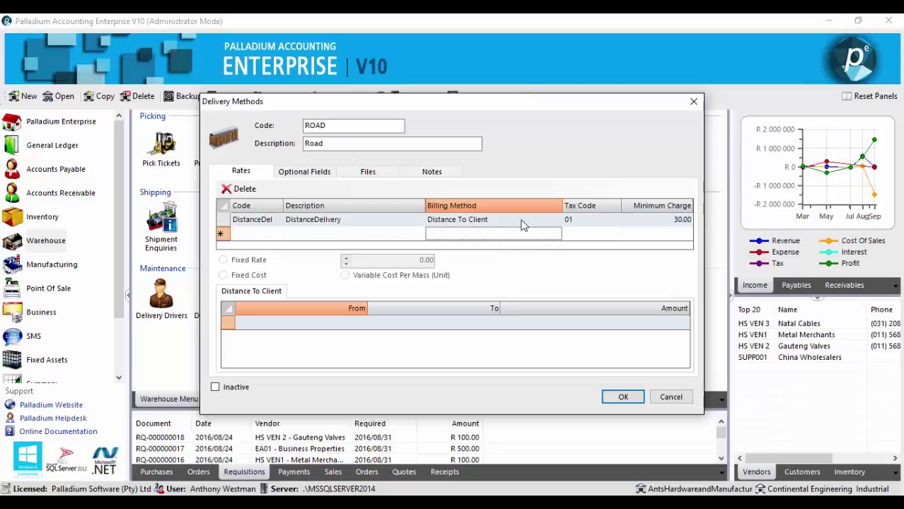
pyautogui.click(522, 224)
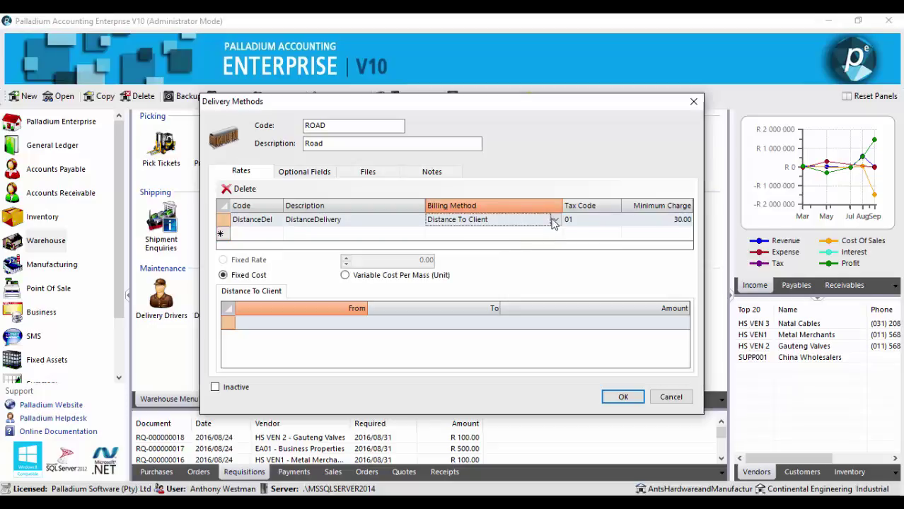
pyautogui.click(556, 220)
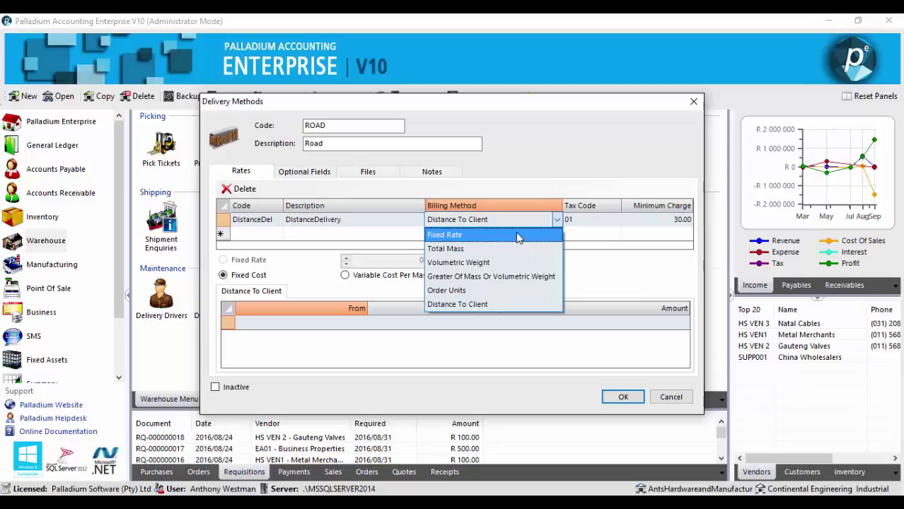
pyautogui.click(516, 234)
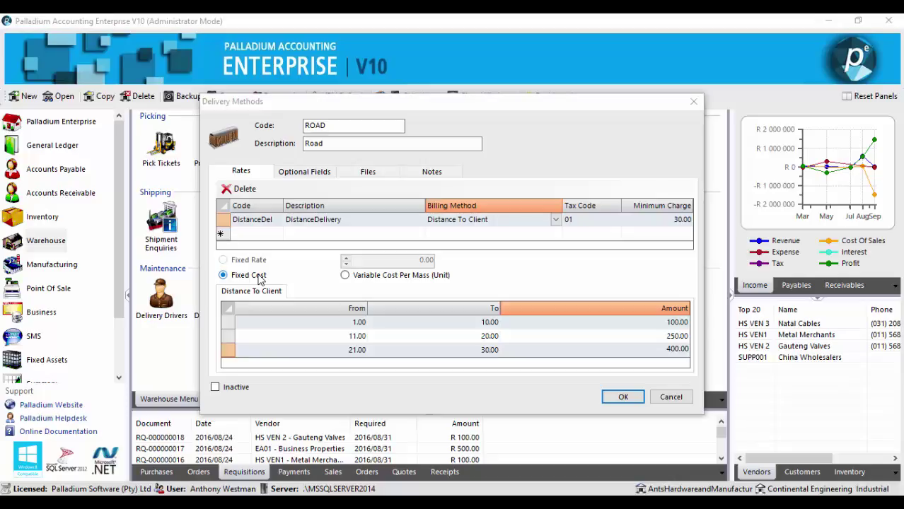
# Step: Review the From, To and Amount values of the Distance To Client brackets and the cost type options
pyautogui.click(332, 326)
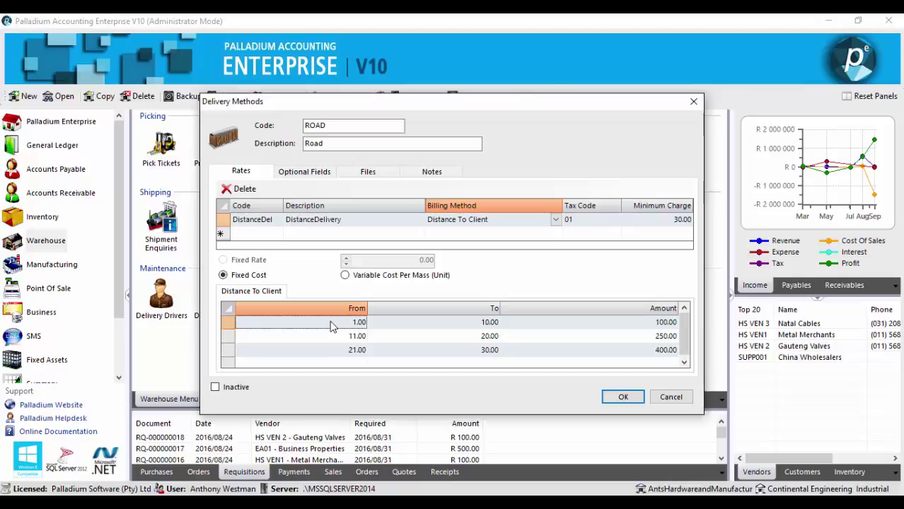
pyautogui.click(434, 326)
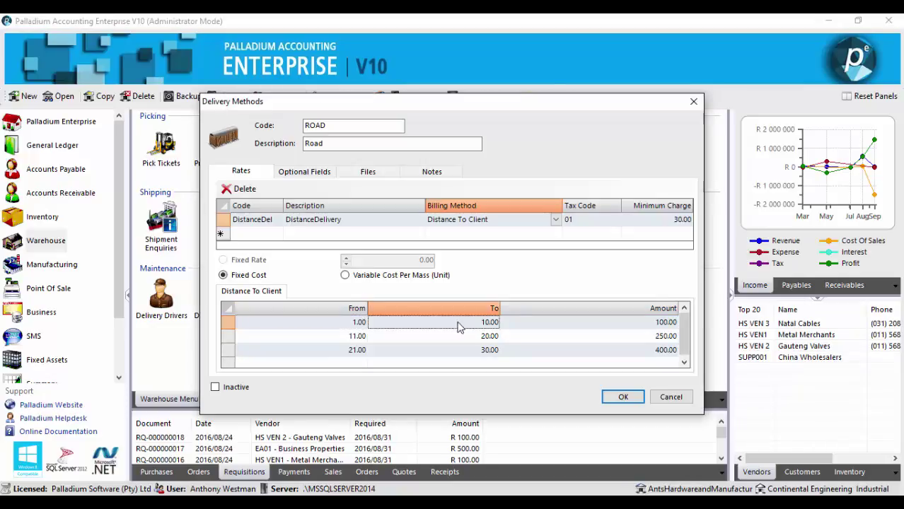
pyautogui.click(623, 324)
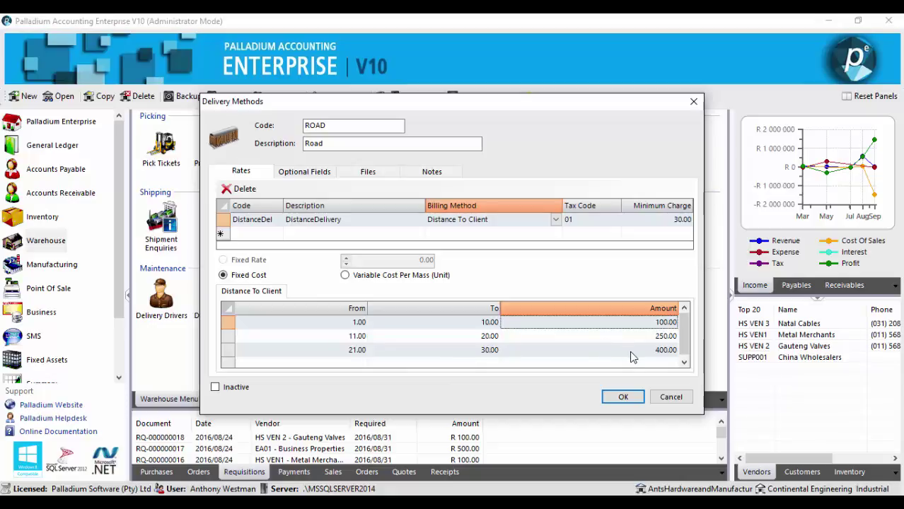
pyautogui.click(823, 85)
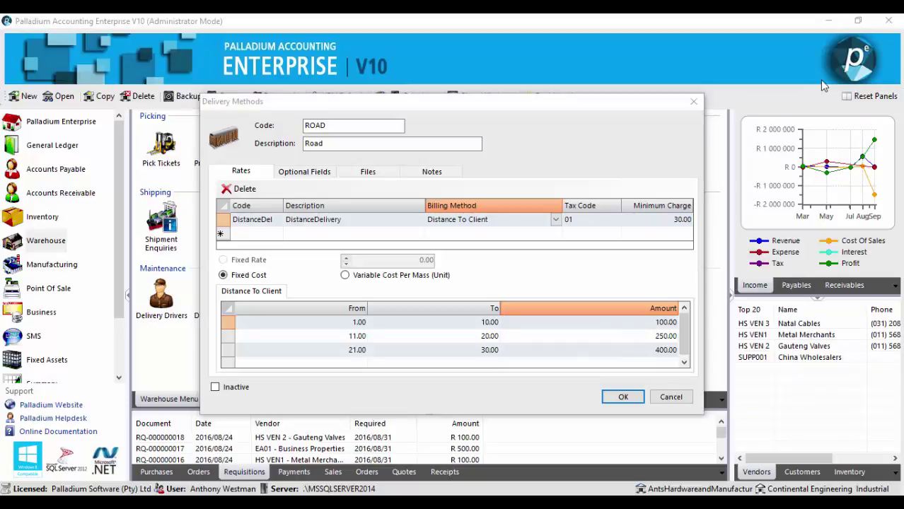
pyautogui.click(407, 276)
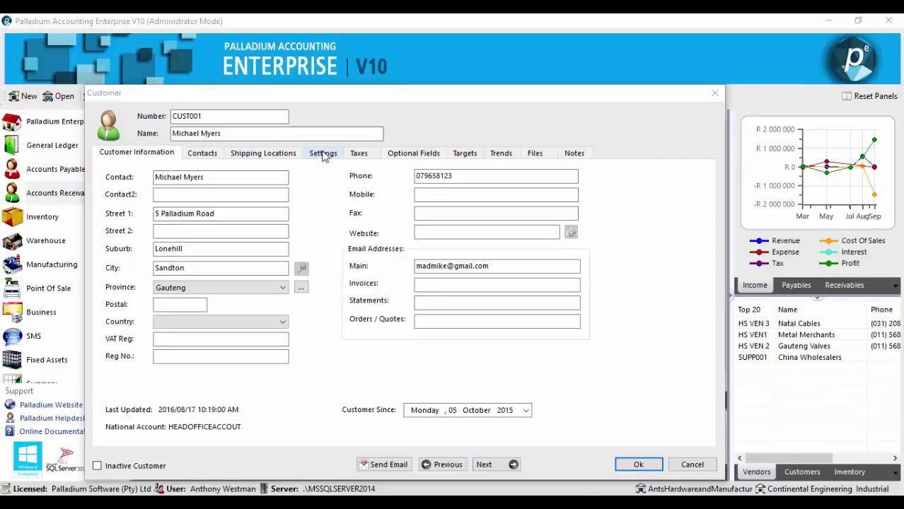
# Step: Change the default delivery method in the customer's settings to ROAD
pyautogui.click(323, 154)
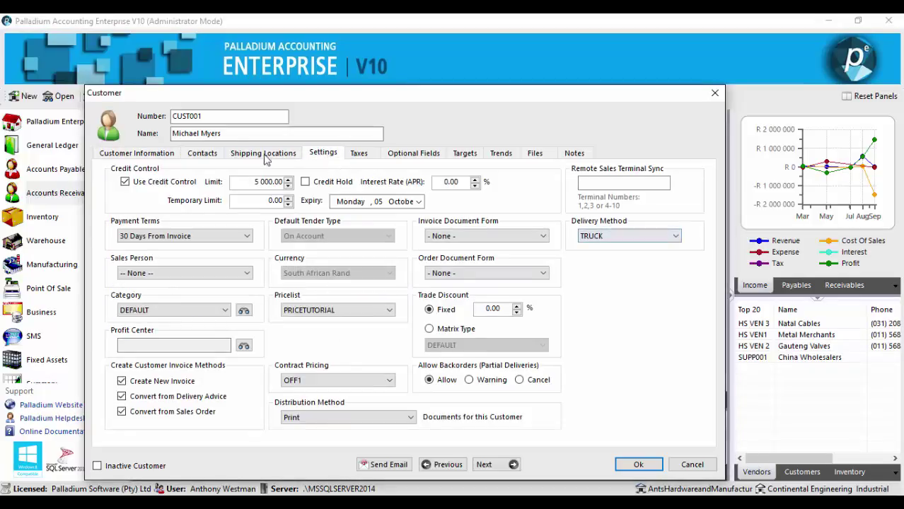
pyautogui.click(649, 238)
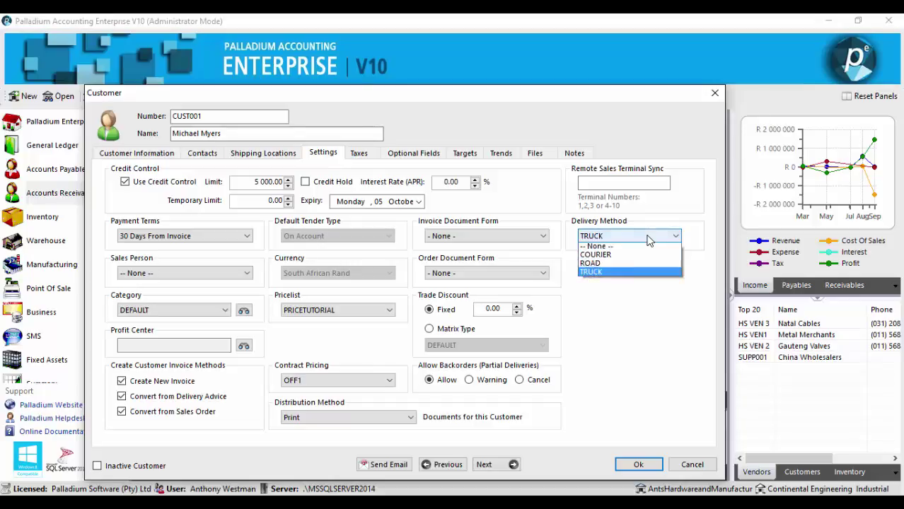
pyautogui.click(634, 271)
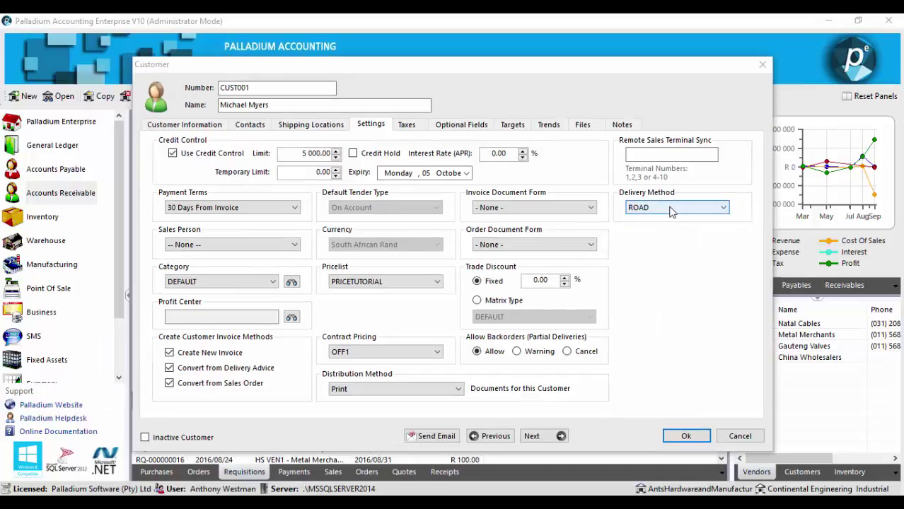
# Step: Review the customer's shipping locations with their delivery method and distance
pyautogui.click(312, 131)
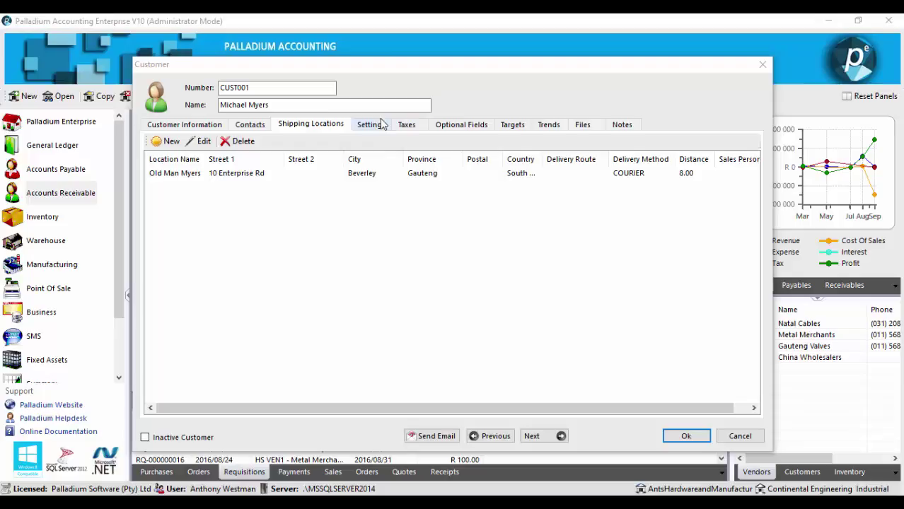
pyautogui.click(249, 106)
pyautogui.tripleClick(249, 106)
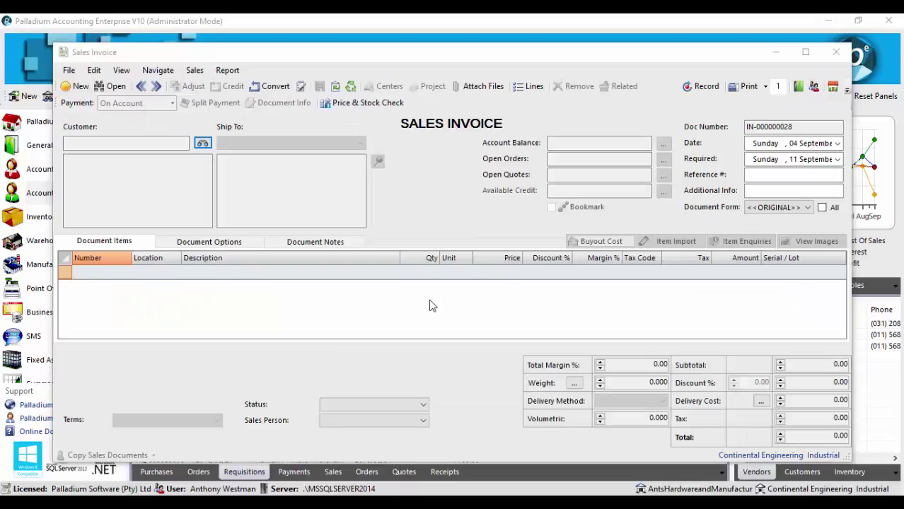
# Step: Look up the Sandton customer in the customer list and select it for the new sales invoice
pyautogui.click(202, 144)
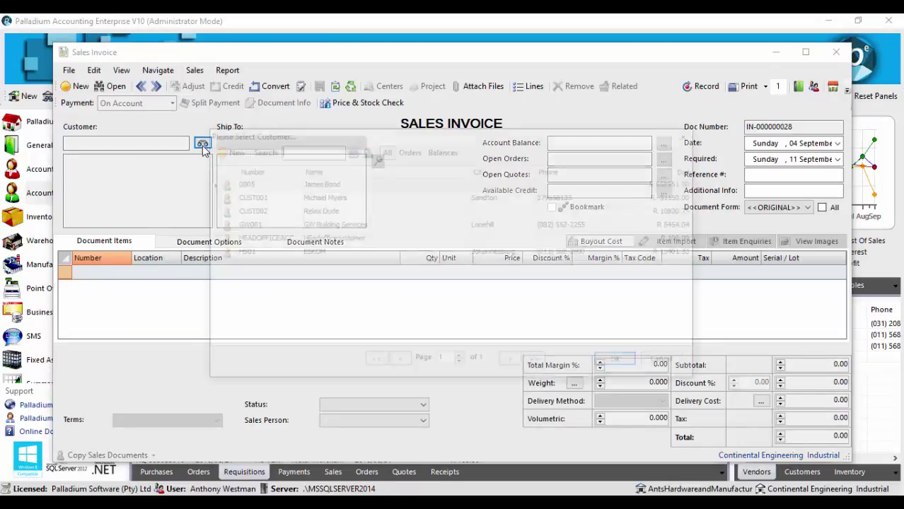
pyautogui.click(325, 200)
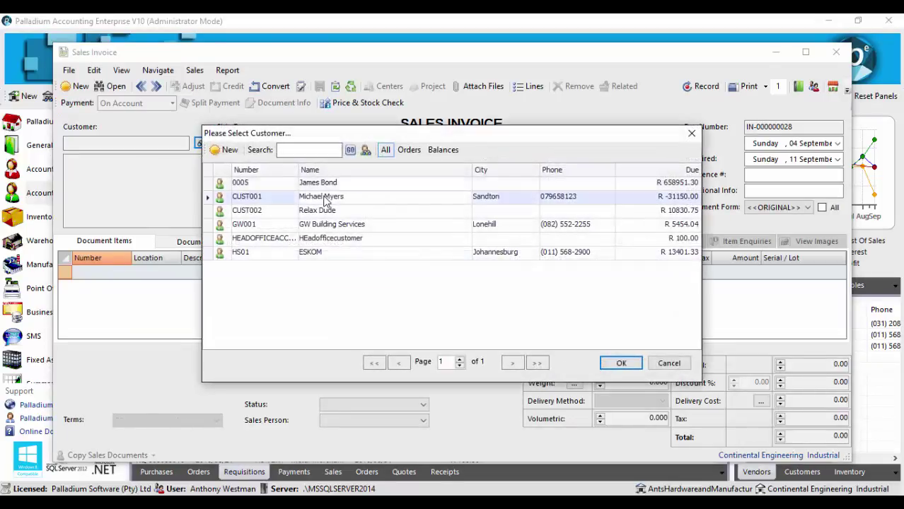
pyautogui.doubleClick(325, 201)
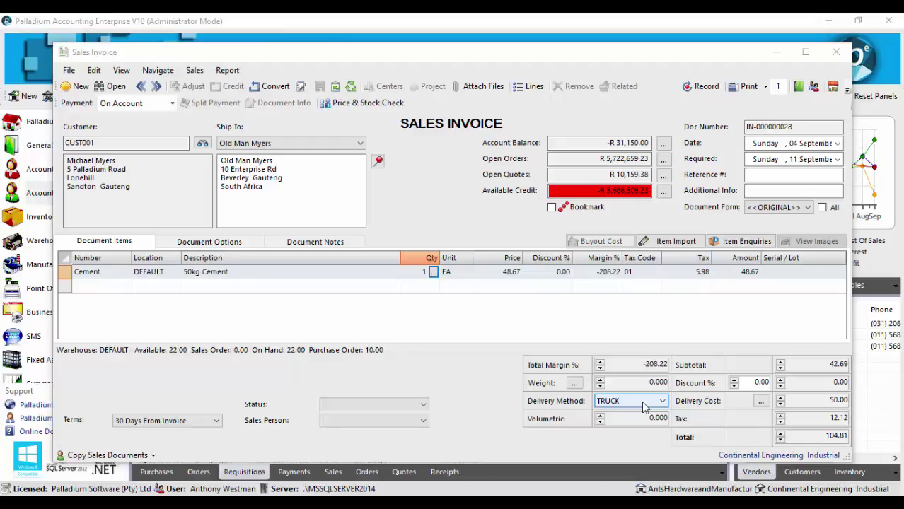
# Step: Change the sales invoice's delivery method to COURIER
pyautogui.click(643, 406)
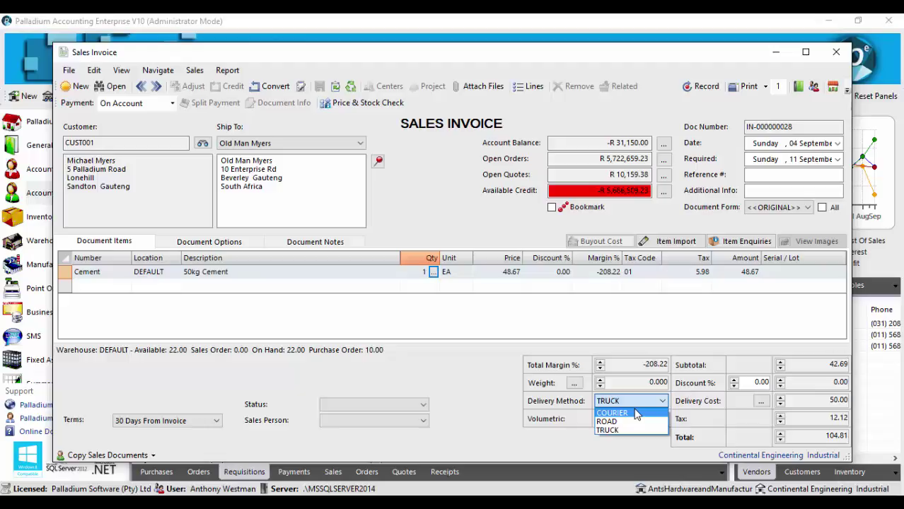
pyautogui.click(636, 415)
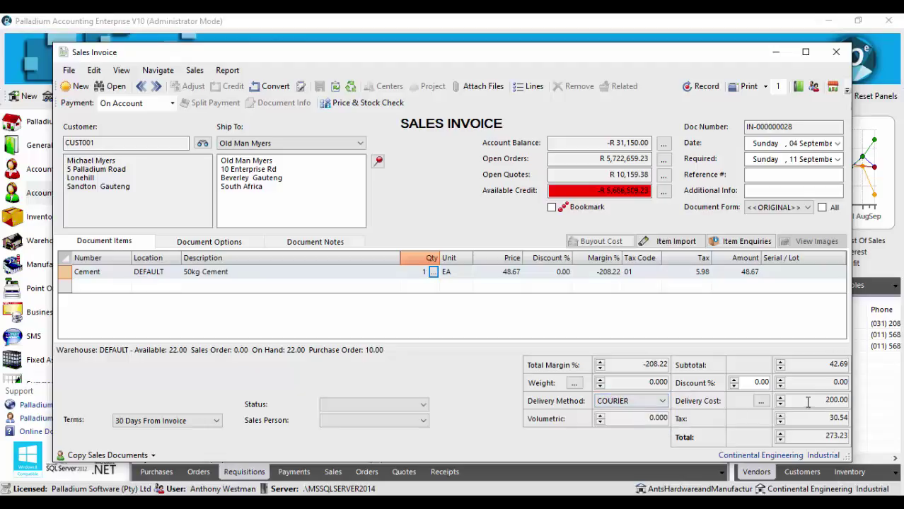